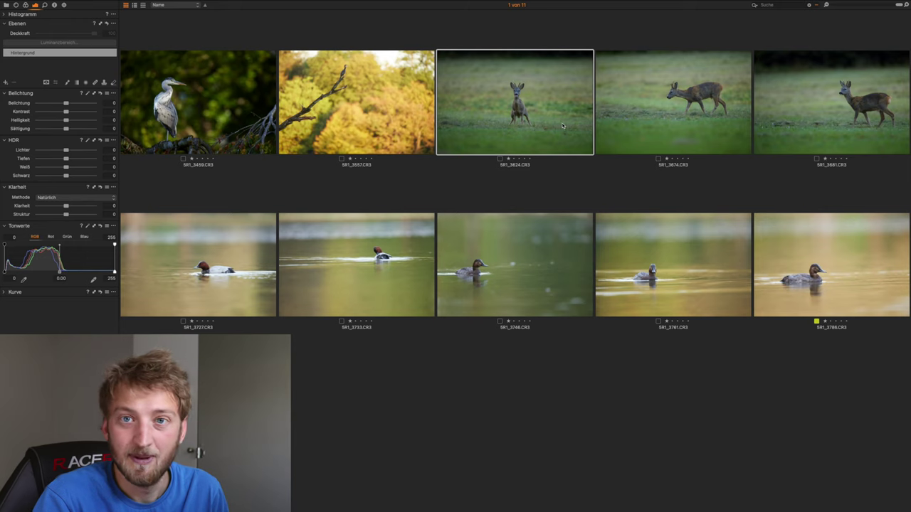
Open the photo 5R1_3624.CR3 of the front-facing deer in the large viewer and expand its histogram.
{"action": "double_click", "coordinate": [552, 118]}
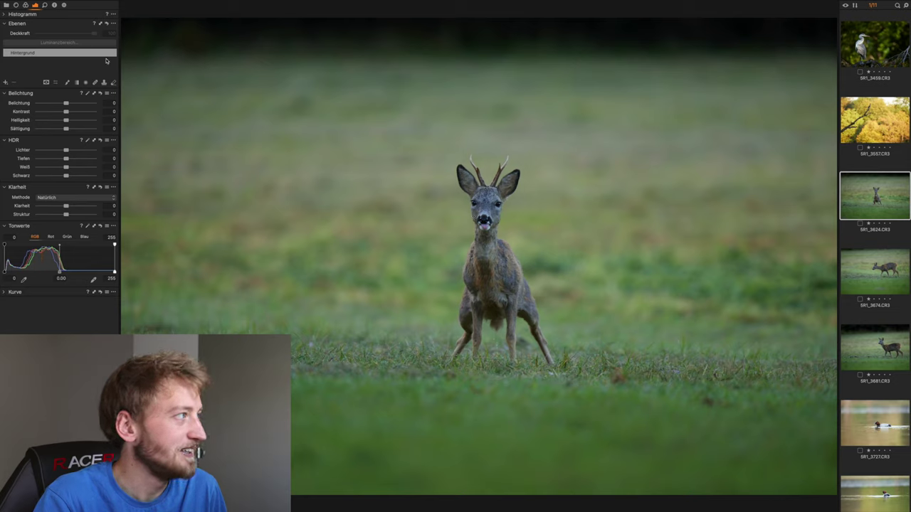
{"action": "left_click", "coordinate": [4, 14]}
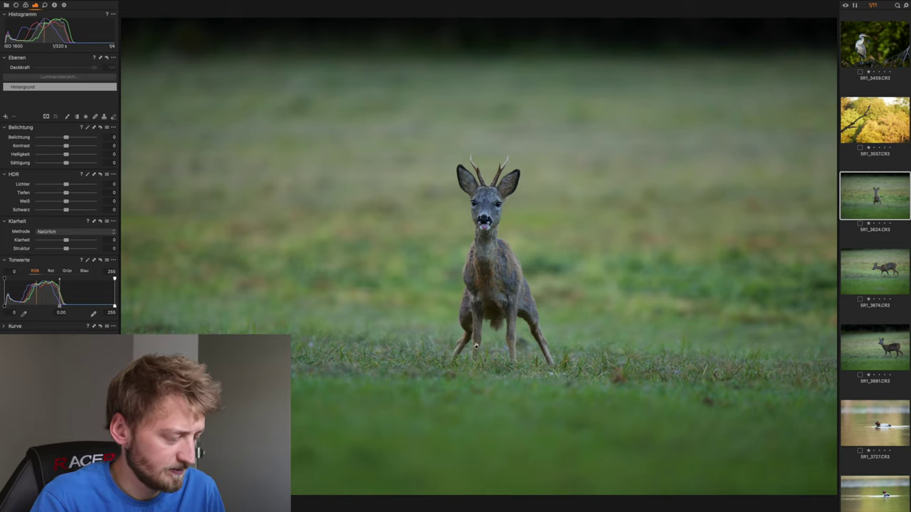
Examine the deer's legs, the surrounding grass and the deer's head close up for noise and sharpness.
{"action": "scroll", "coordinate": [533, 349], "scroll_direction": "up", "scroll_amount": 5}
{"action": "scroll", "coordinate": [532, 350], "scroll_direction": "down", "scroll_amount": 10}
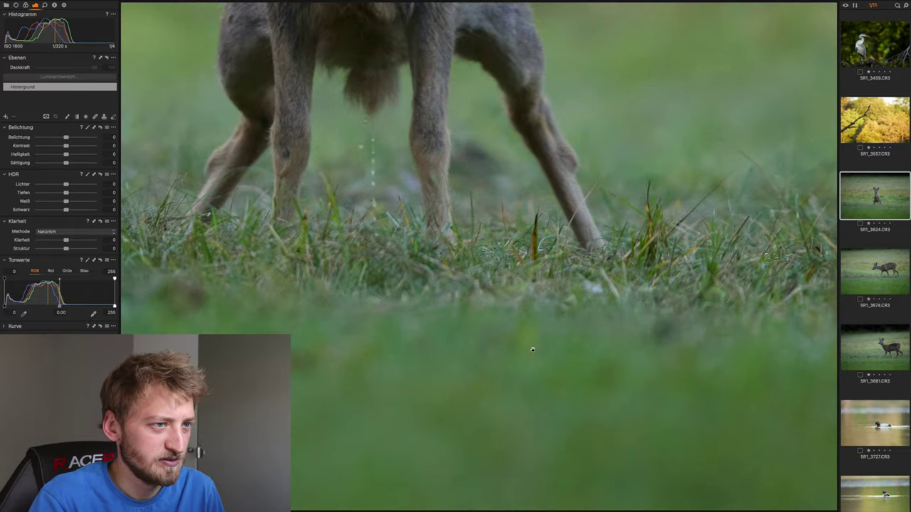
{"action": "scroll", "coordinate": [533, 350], "scroll_direction": "left", "scroll_amount": 10}
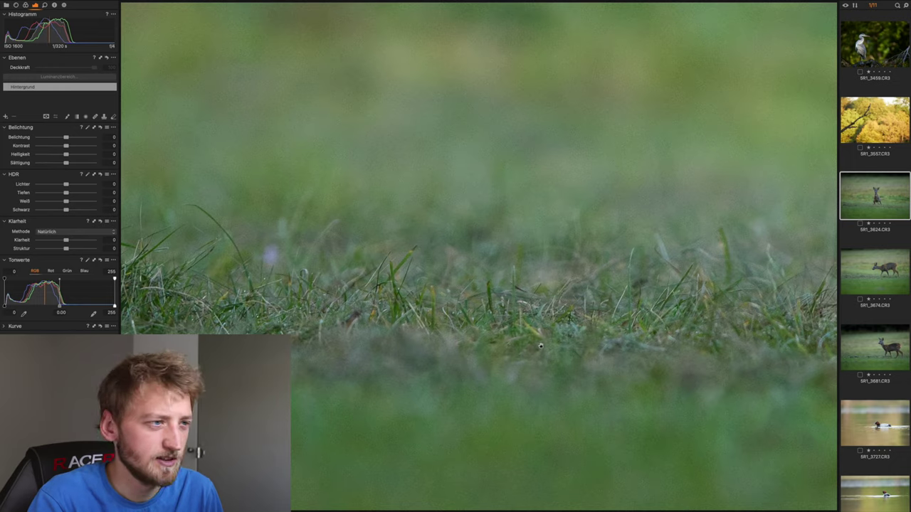
{"action": "scroll", "coordinate": [534, 349], "scroll_direction": "left", "scroll_amount": 6}
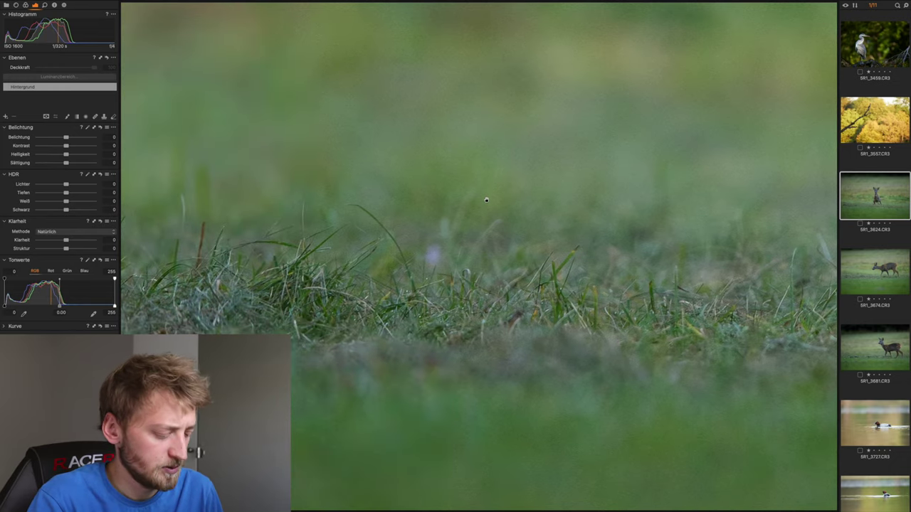
{"action": "key", "text": "super+0"}
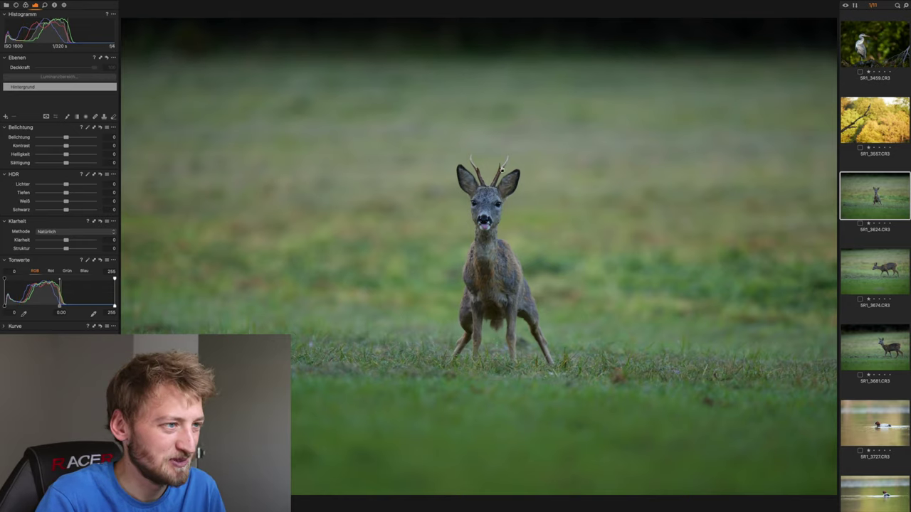
{"action": "left_click", "coordinate": [494, 191]}
{"action": "scroll", "coordinate": [495, 191], "scroll_direction": "up", "scroll_amount": 3}
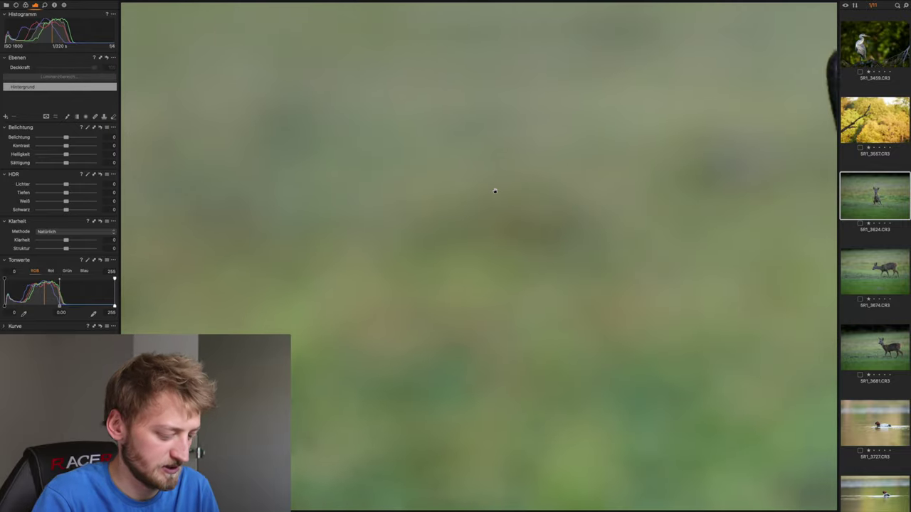
{"action": "left_click", "coordinate": [494, 191]}
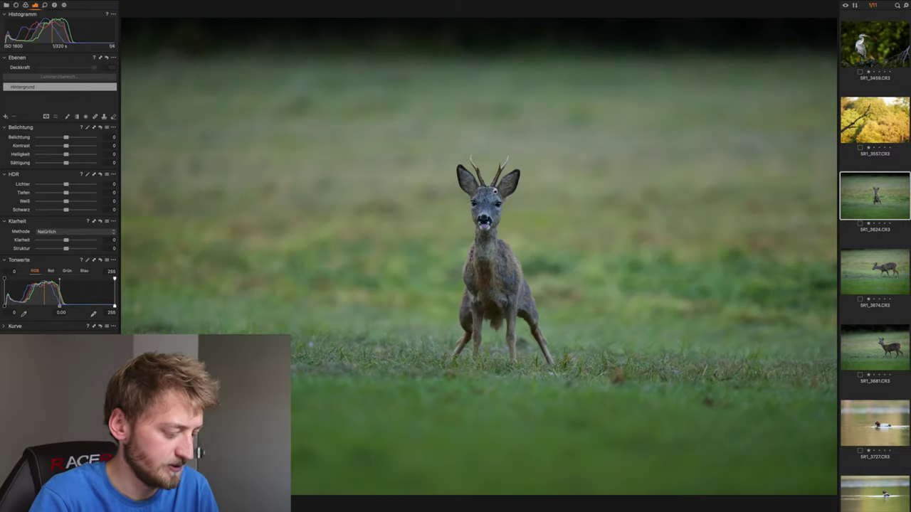
{"action": "left_click", "coordinate": [482, 199]}
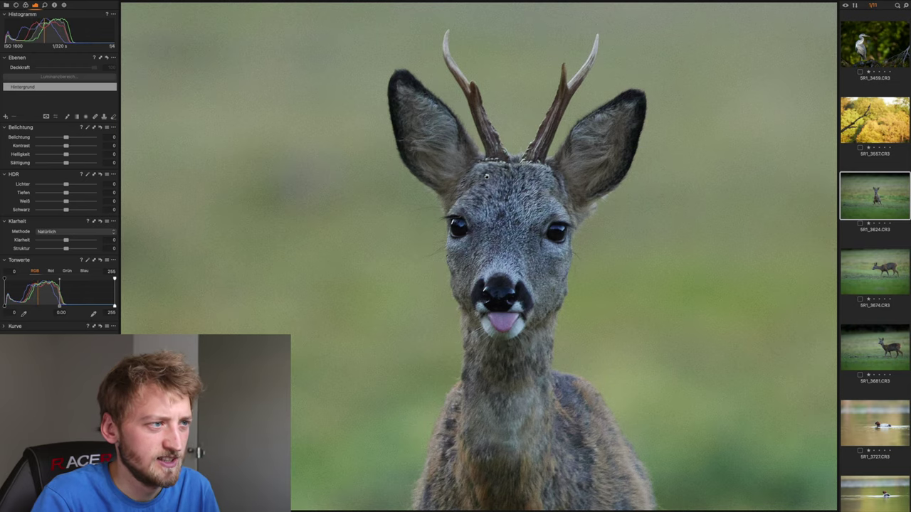
{"action": "left_click", "coordinate": [411, 146]}
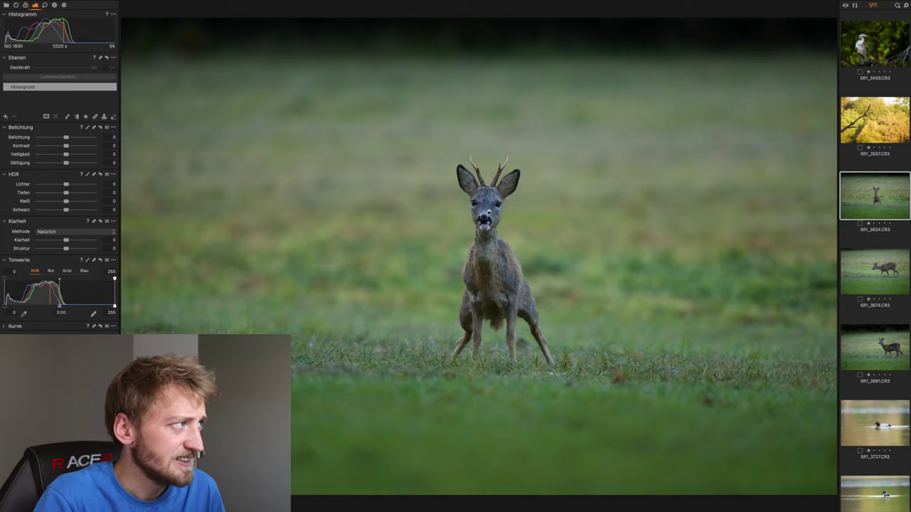
Set the sharpening strength to 0 and the noise reduction to luminance 2 and colour 7, judging the effect on the deer's face.
{"action": "left_click", "coordinate": [484, 213]}
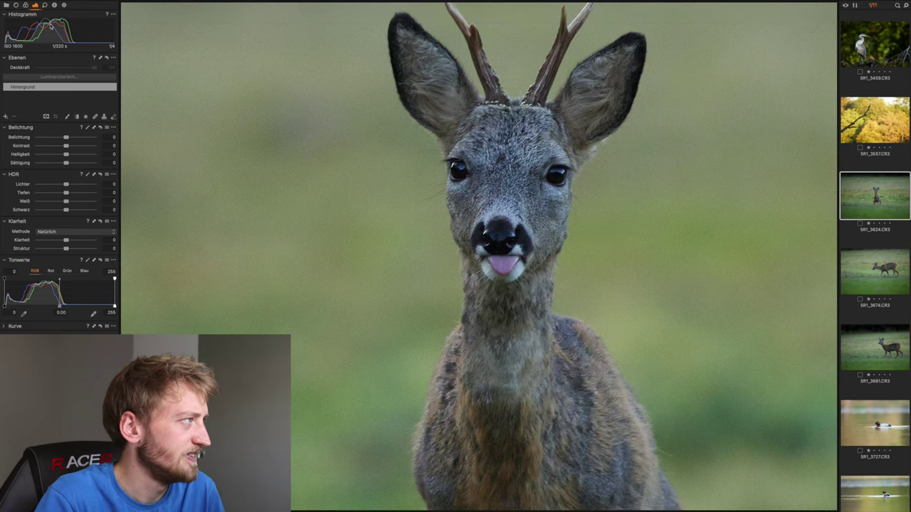
{"action": "left_click", "coordinate": [45, 5]}
{"action": "left_click_drag", "start_coordinate": [51, 115], "coordinate": [39, 114]}
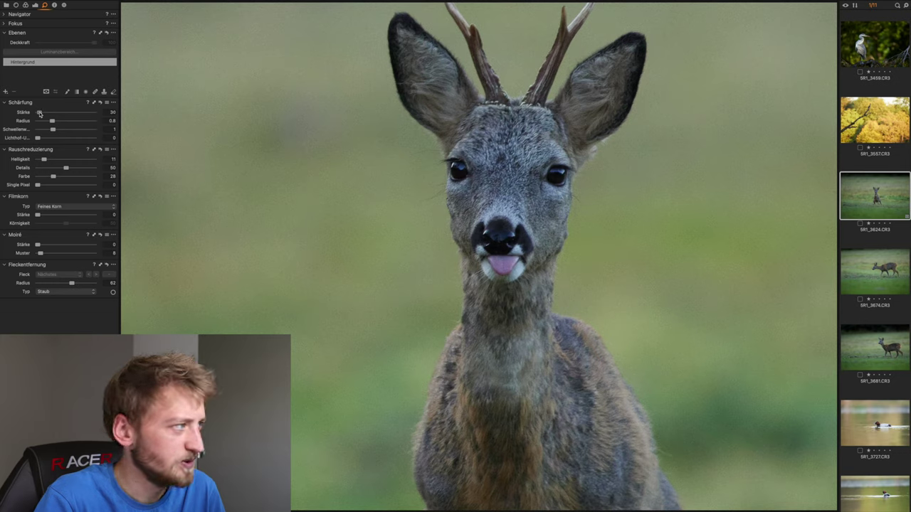
{"action": "left_click_drag", "start_coordinate": [41, 160], "coordinate": [38, 159]}
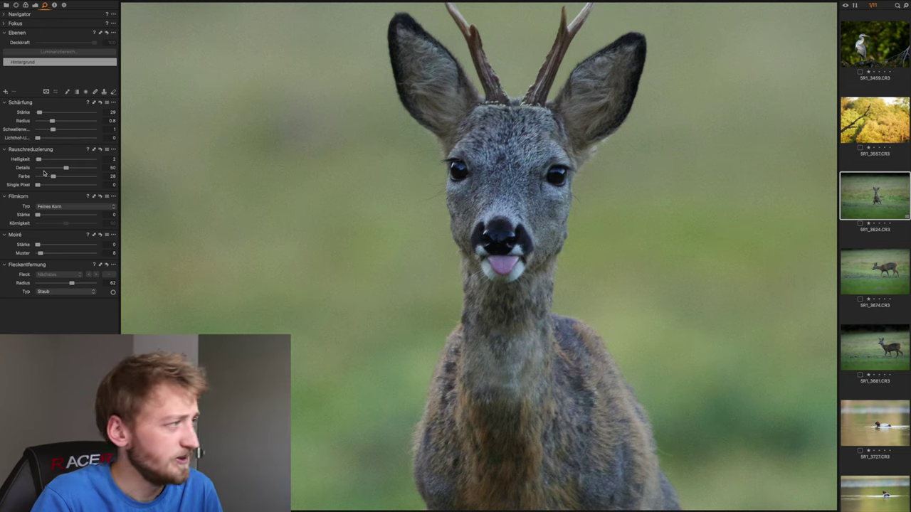
{"action": "left_click", "coordinate": [46, 178]}
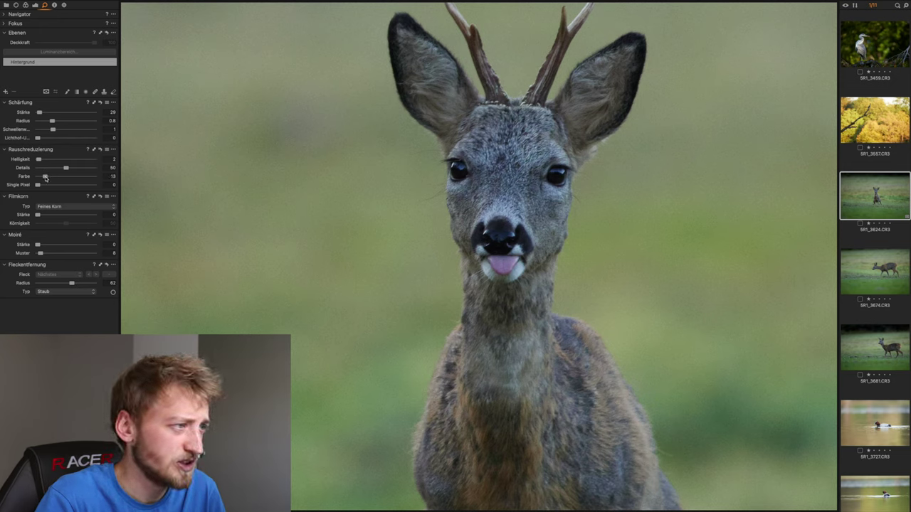
{"action": "left_click_drag", "start_coordinate": [45, 178], "coordinate": [2, 175]}
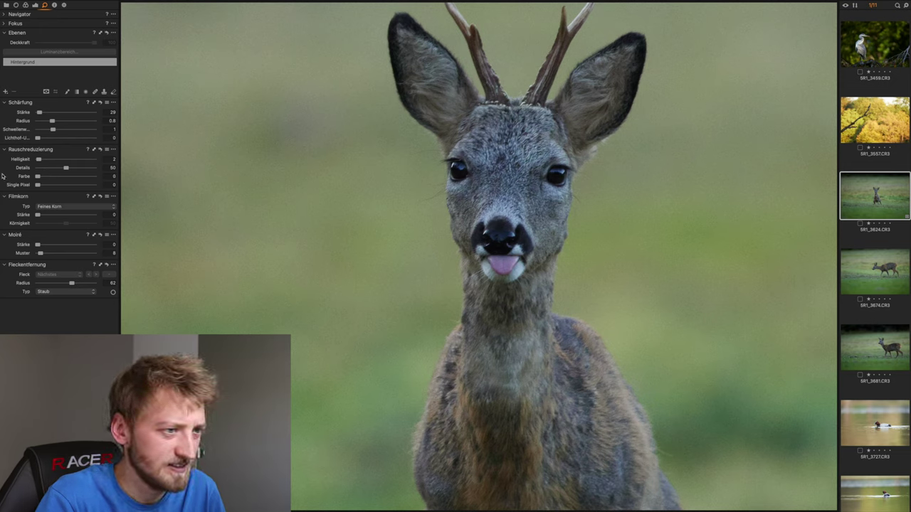
{"action": "left_click_drag", "start_coordinate": [50, 179], "coordinate": [43, 178]}
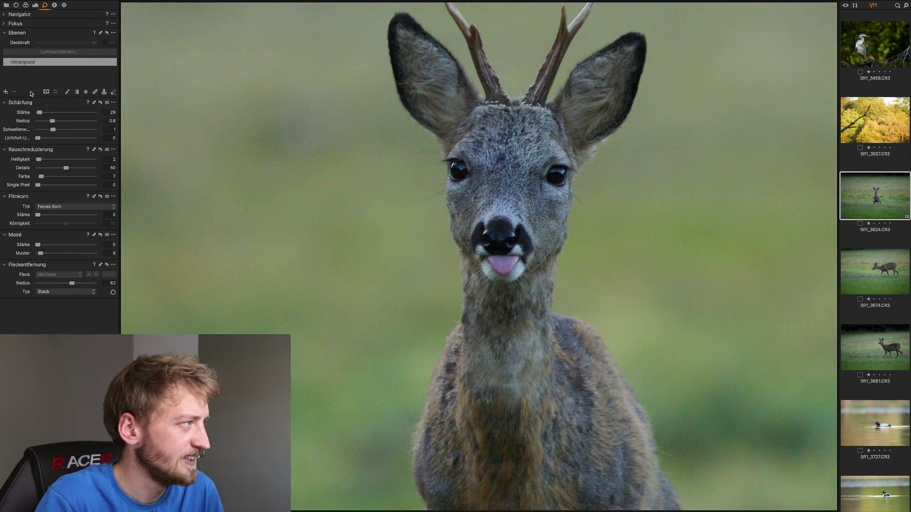
{"action": "left_click_drag", "start_coordinate": [40, 114], "coordinate": [33, 115]}
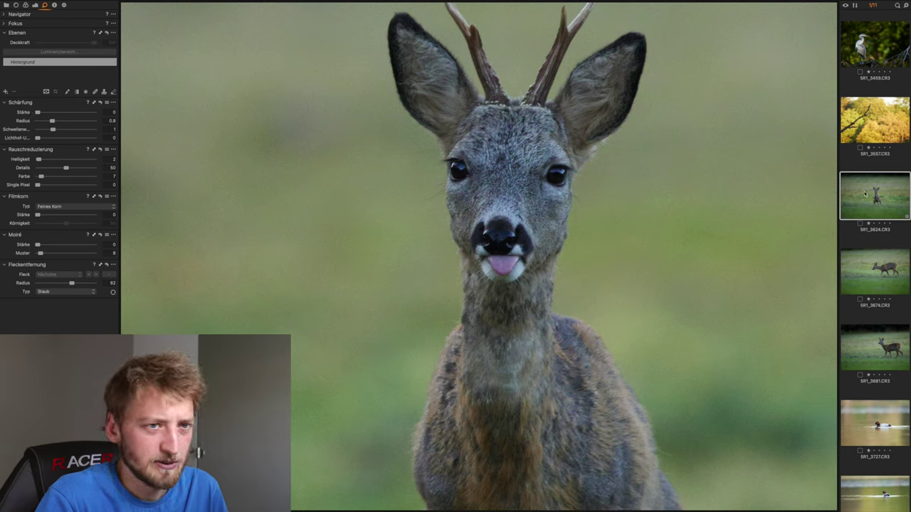
Send the deer photo to Topaz DeNoise AI for editing and dismiss the licence renewal dialog.
{"action": "right_click", "coordinate": [865, 194]}
{"action": "mouse_move", "coordinate": [833, 245]}
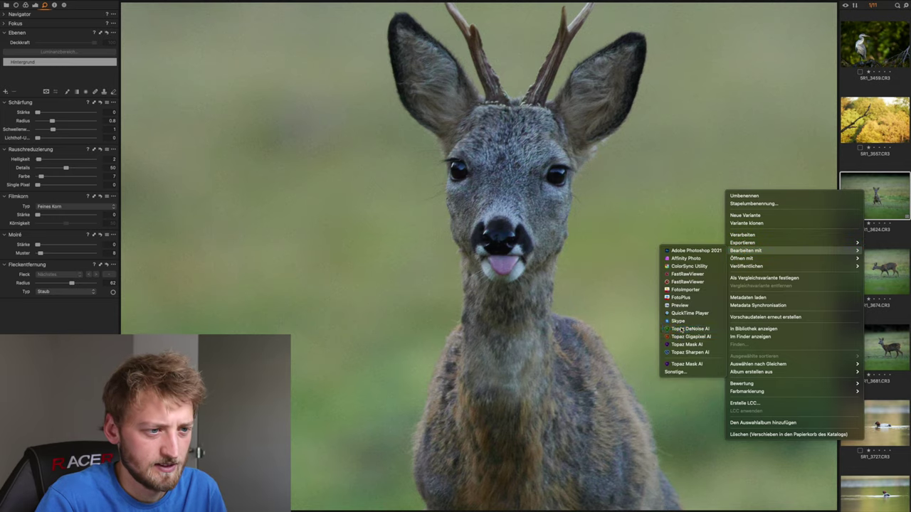
{"action": "left_click", "coordinate": [687, 330]}
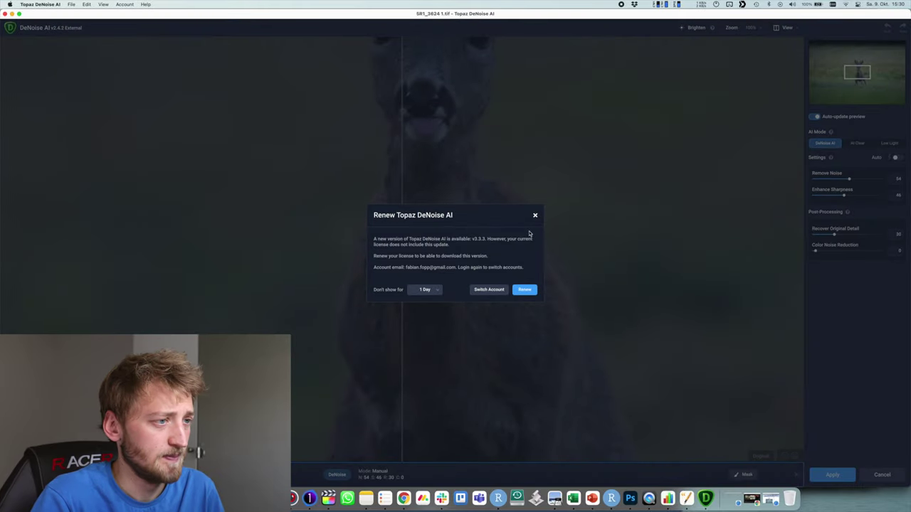
{"action": "left_click", "coordinate": [535, 217]}
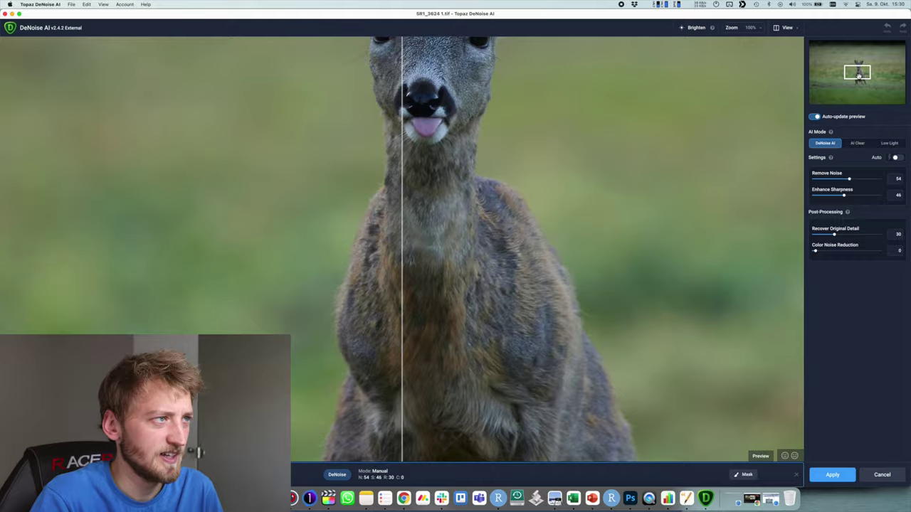
Compare the before and after previews of the DeNoise AI and AI Clear modes on the deer's head.
{"action": "left_click_drag", "start_coordinate": [858, 75], "coordinate": [857, 66]}
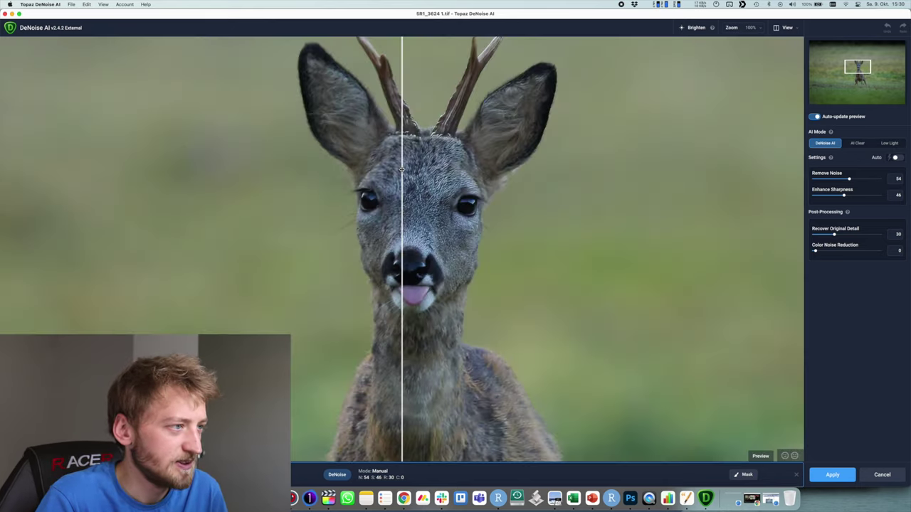
{"action": "left_click_drag", "start_coordinate": [402, 169], "coordinate": [327, 168]}
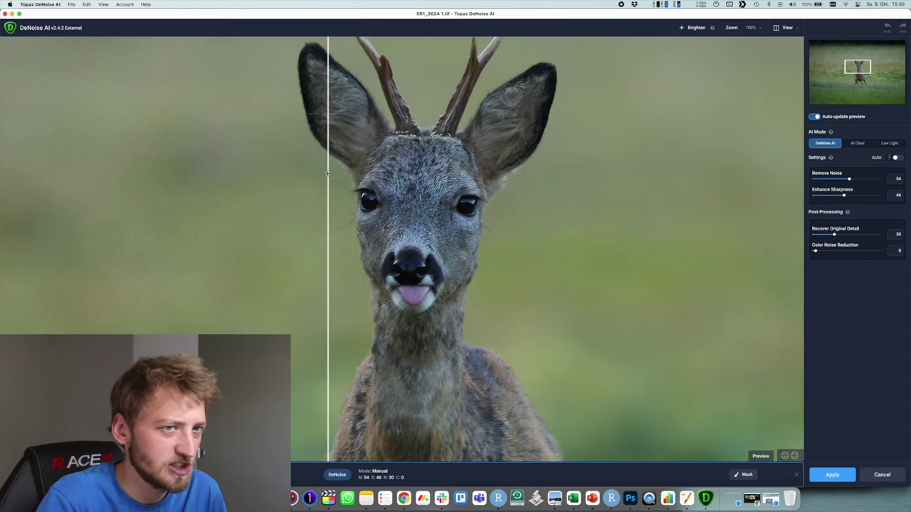
{"action": "left_click", "coordinate": [858, 143]}
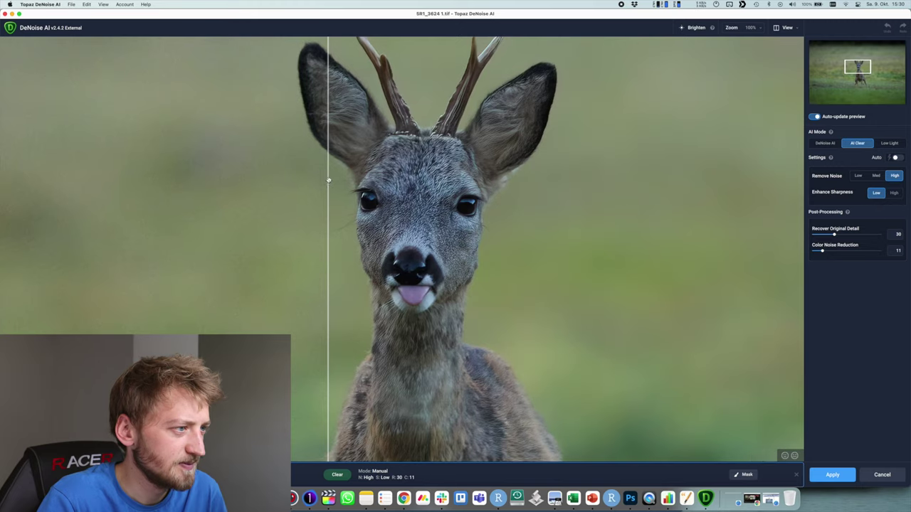
{"action": "mouse_move", "coordinate": [330, 180]}
{"action": "left_mouse_down"}
{"action": "mouse_move", "coordinate": [501, 187]}
{"action": "mouse_move", "coordinate": [325, 183]}
{"action": "left_mouse_up"}
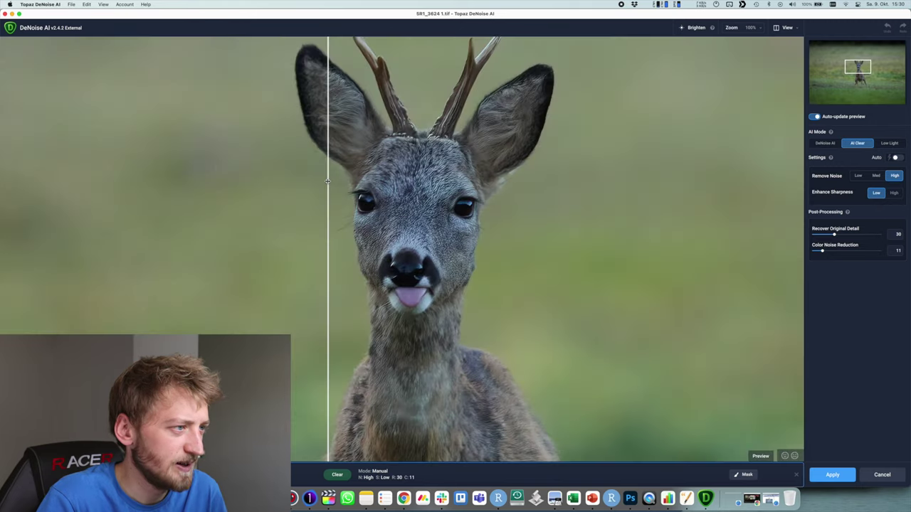
{"action": "mouse_move", "coordinate": [328, 180]}
{"action": "left_mouse_down"}
{"action": "mouse_move", "coordinate": [411, 182]}
{"action": "mouse_move", "coordinate": [311, 182]}
{"action": "left_mouse_up"}
{"action": "left_click", "coordinate": [832, 144]}
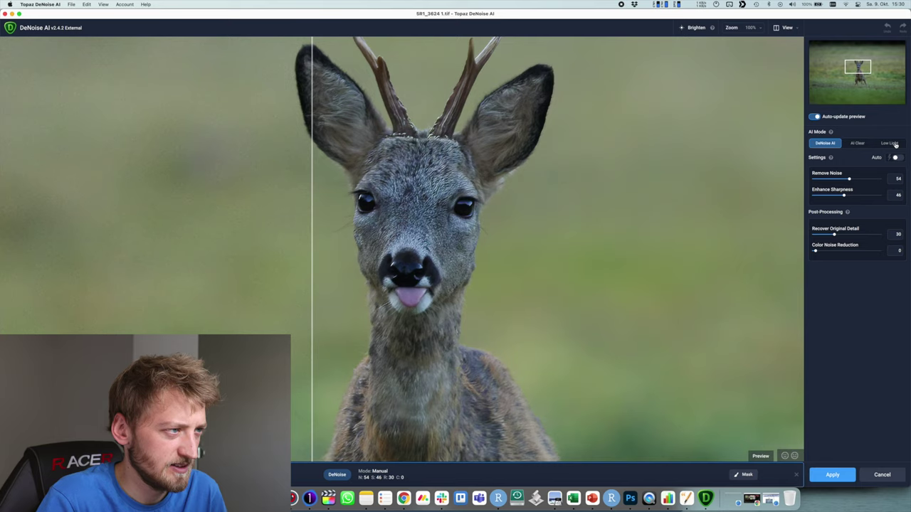
Denoise the photo in Low Light mode with Enhance Sharpness set to 38 and apply the result.
{"action": "left_click", "coordinate": [894, 144]}
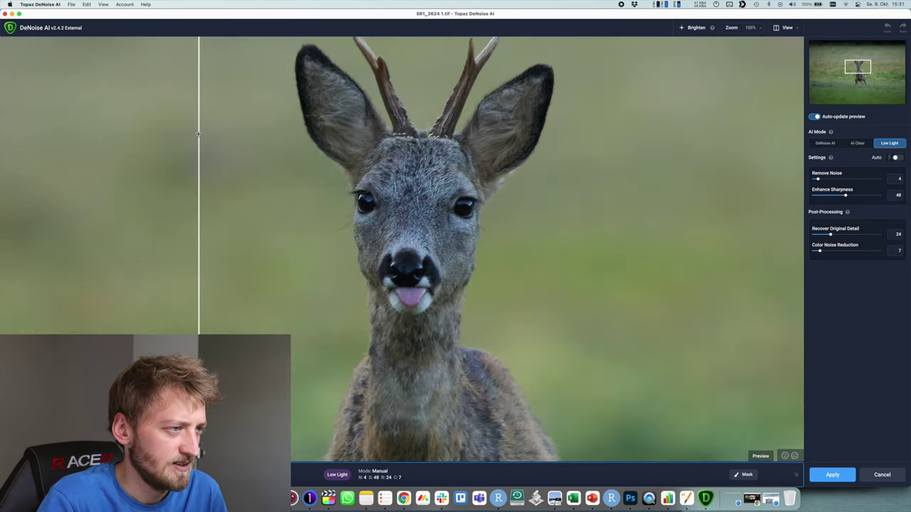
{"action": "left_click_drag", "start_coordinate": [198, 133], "coordinate": [293, 116]}
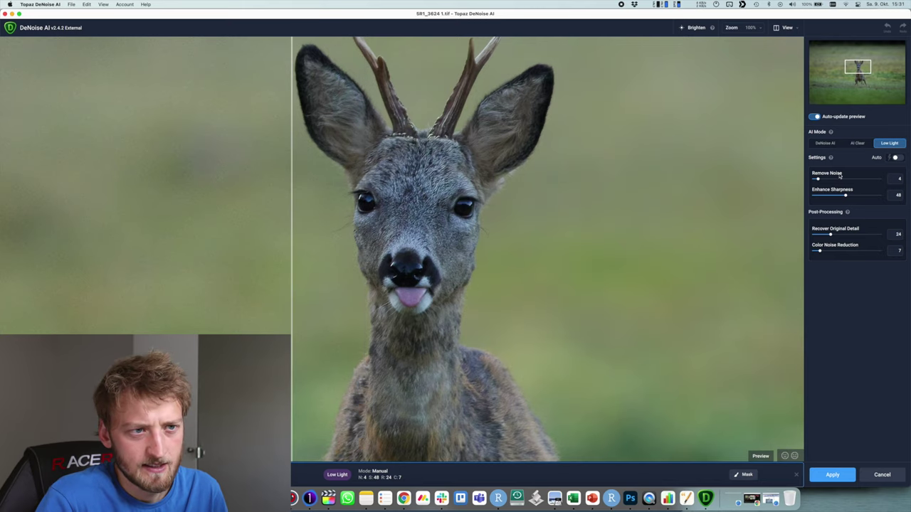
{"action": "left_click_drag", "start_coordinate": [845, 197], "coordinate": [839, 197]}
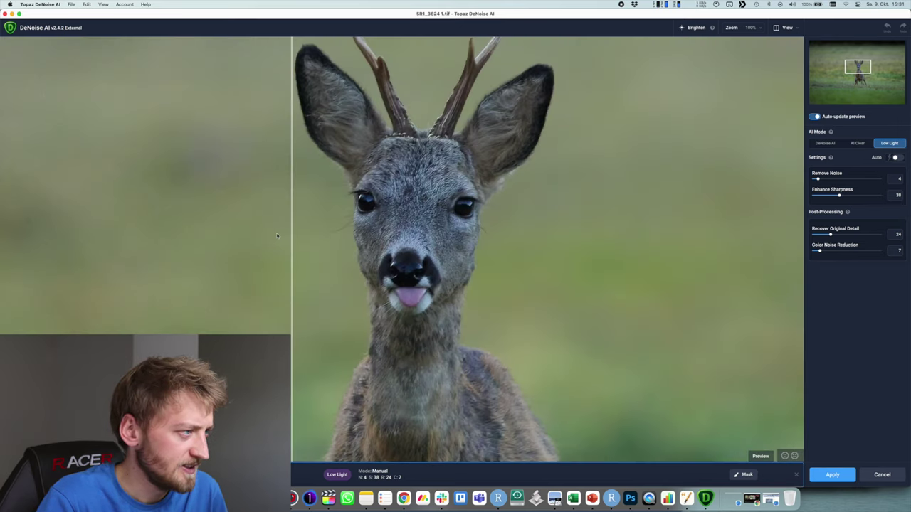
{"action": "left_click", "coordinate": [834, 475]}
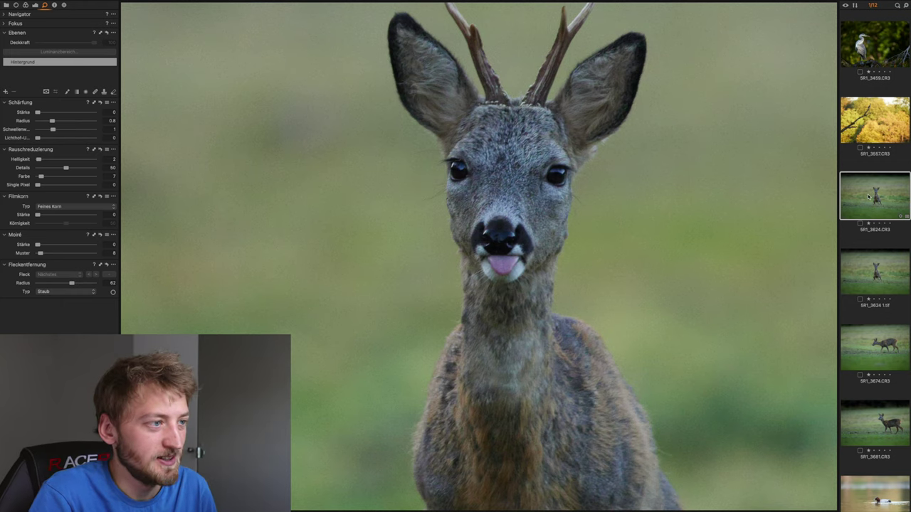
Compare the denoised 5R1_3624 1.tif with the original CR3 file, leaving the TIFF selected.
{"action": "left_click", "coordinate": [882, 275]}
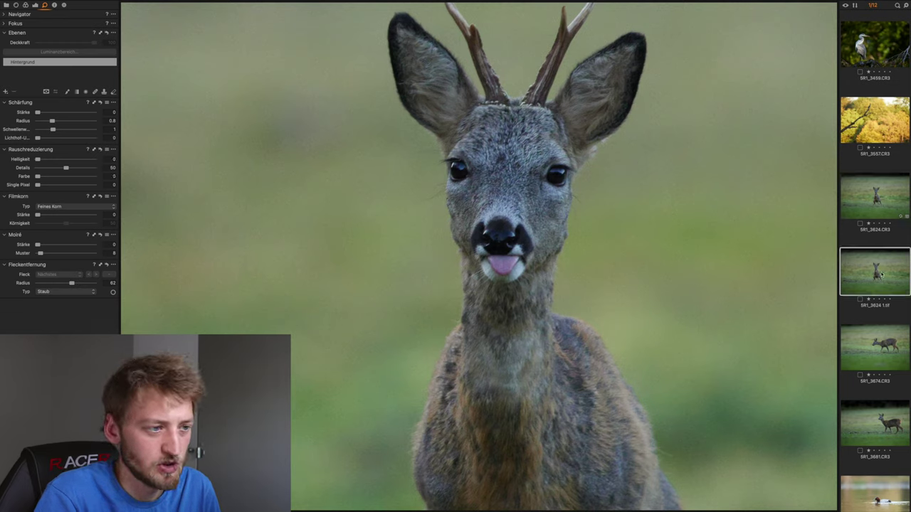
{"action": "left_click", "coordinate": [884, 197]}
{"action": "left_click", "coordinate": [876, 281]}
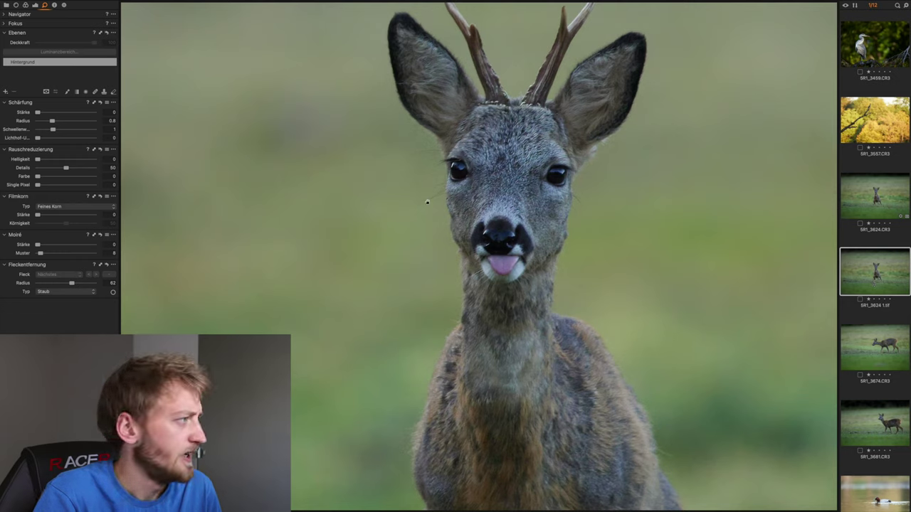
Raise the exposure of the denoised TIFF to 0.74, judging it on the whole image.
{"action": "left_click", "coordinate": [35, 5]}
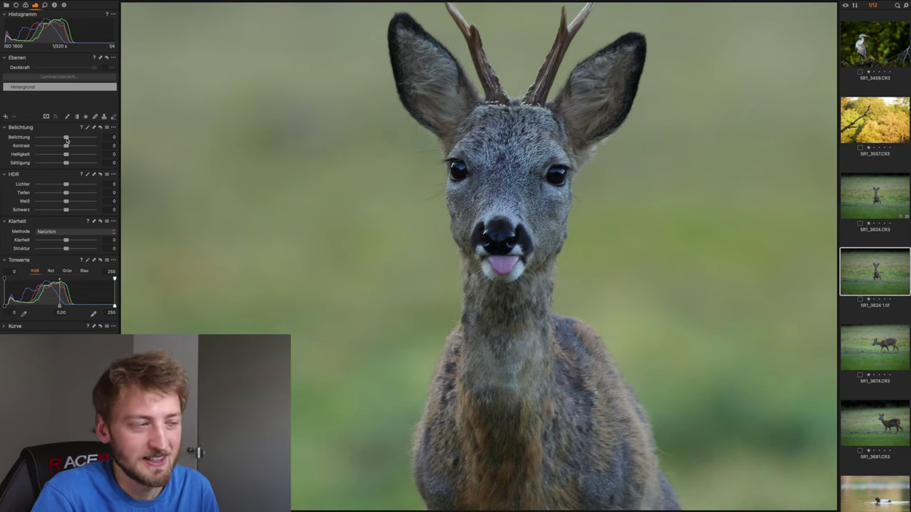
{"action": "left_click_drag", "start_coordinate": [66, 137], "coordinate": [72, 140]}
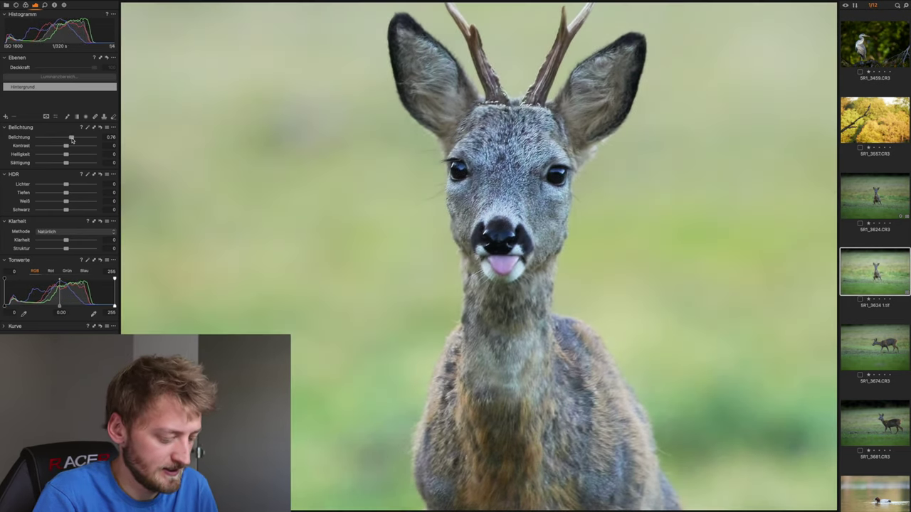
{"action": "key", "text": "super+0"}
{"action": "left_click_drag", "start_coordinate": [72, 140], "coordinate": [71, 140]}
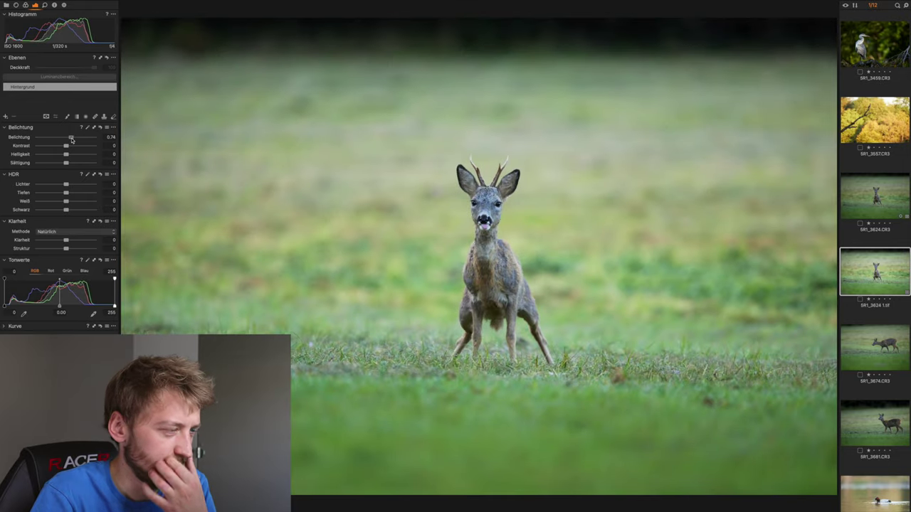